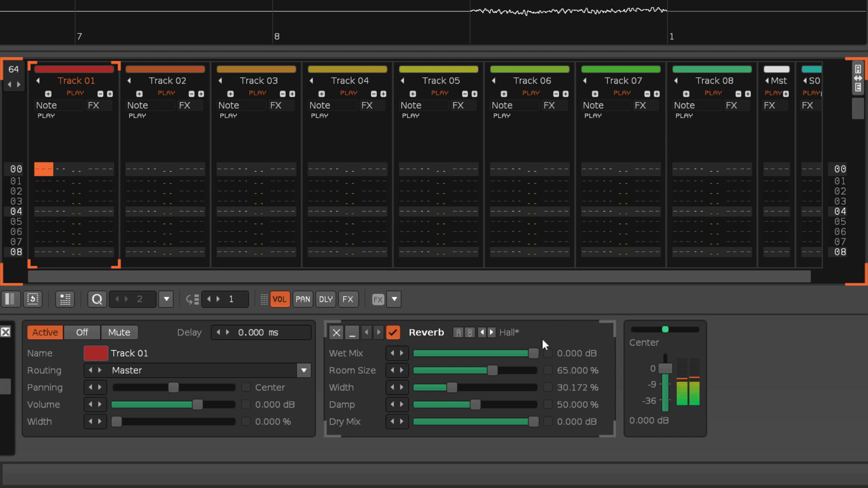
- Sweep the Reverb's wet mix and dry mix to hear their effect, returning both to 0 dB
{"action": "mouse_move", "coordinate": [533, 354]}
{"action": "left_mouse_down"}
{"action": "mouse_move", "coordinate": [419, 353]}
{"action": "mouse_move", "coordinate": [534, 353]}
{"action": "left_mouse_up"}
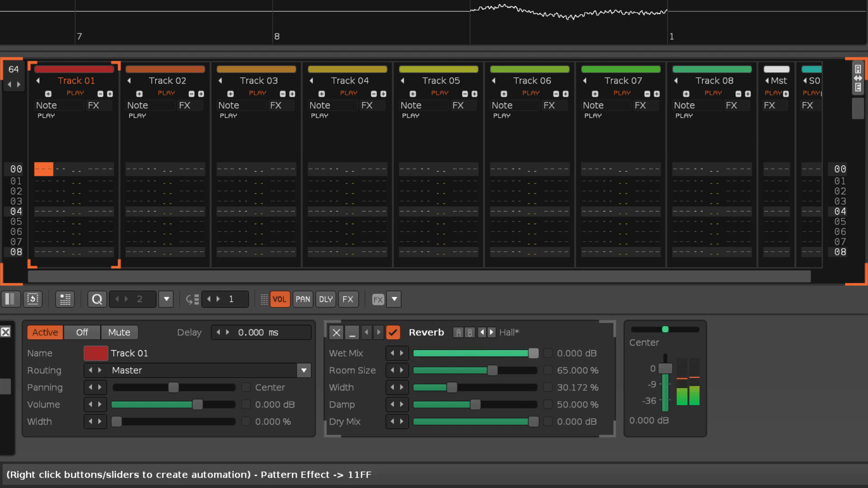
{"action": "left_click_drag", "start_coordinate": [534, 422], "coordinate": [511, 422]}
{"action": "left_click_drag", "start_coordinate": [428, 421], "coordinate": [534, 422]}
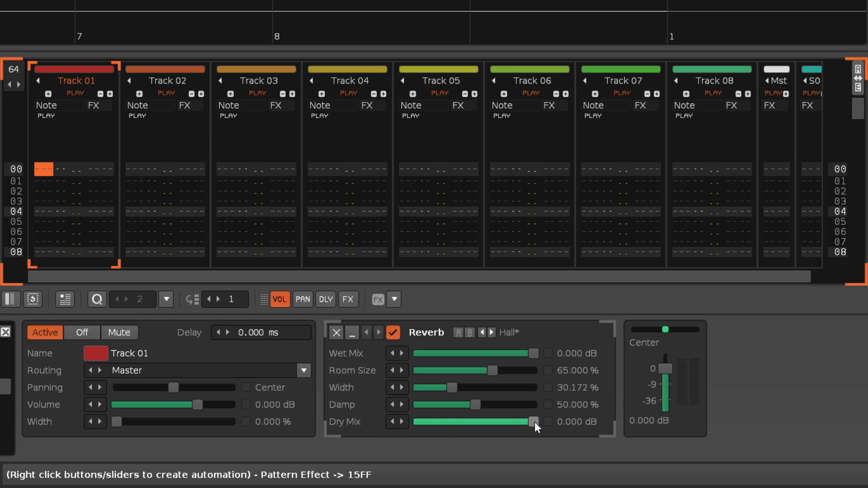
- Set the Reverb's dry mix to -INF dB, room size to 81.818 % and damp to 57.6 %, and raise its width to the maximum
{"action": "left_click_drag", "start_coordinate": [493, 370], "coordinate": [419, 422]}
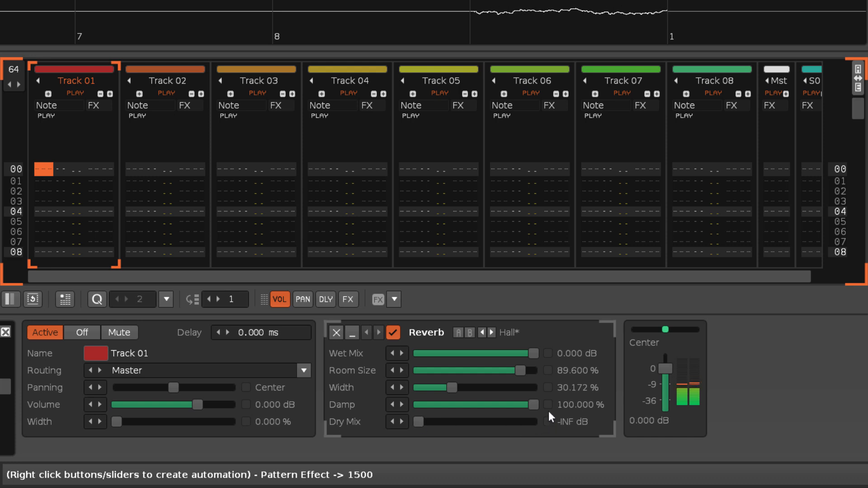
{"action": "mouse_move", "coordinate": [534, 405]}
{"action": "left_mouse_down"}
{"action": "mouse_move", "coordinate": [419, 404]}
{"action": "mouse_move", "coordinate": [534, 405]}
{"action": "left_mouse_up"}
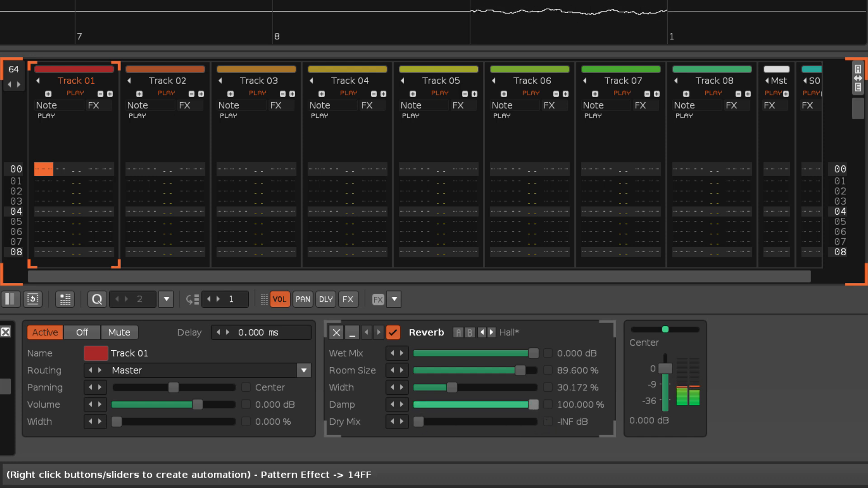
{"action": "left_click_drag", "start_coordinate": [524, 372], "coordinate": [534, 371]}
{"action": "left_click_drag", "start_coordinate": [533, 405], "coordinate": [485, 405]}
{"action": "left_click", "coordinate": [513, 371]}
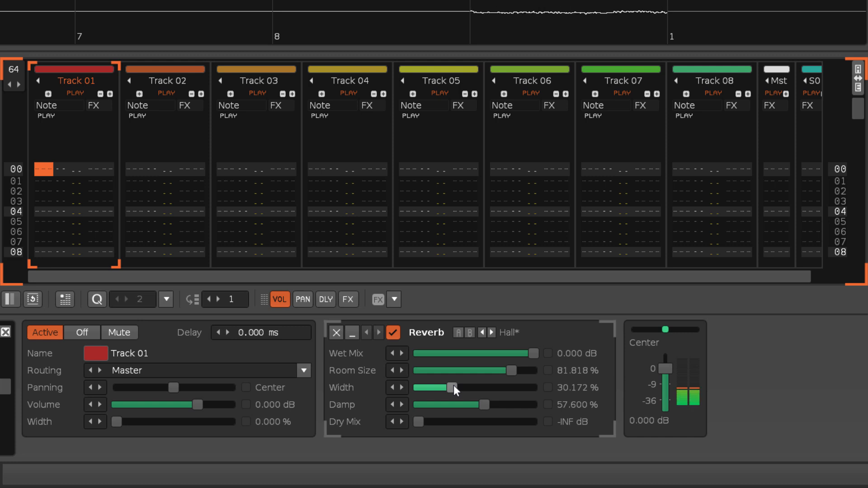
{"action": "left_click_drag", "start_coordinate": [453, 385], "coordinate": [534, 388]}
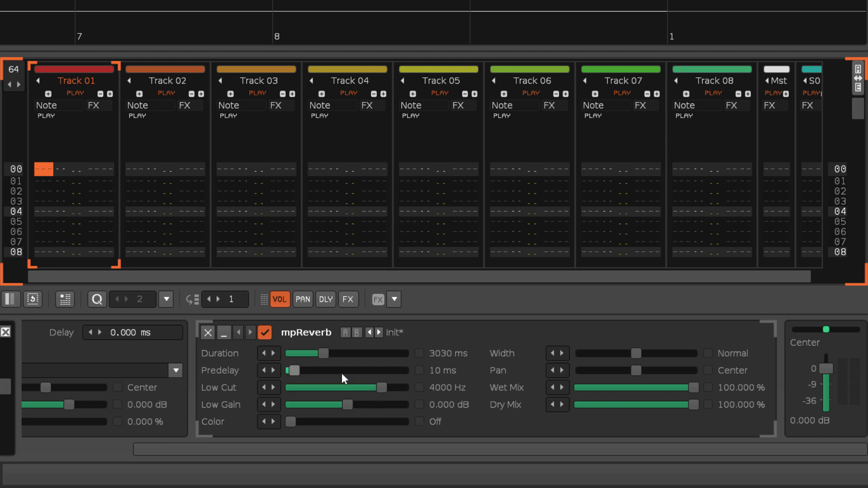
- Set mpReverb's duration to 3387 ms, low cut to 3163 Hz, low gain to 4.752 dB, color to 1180 Hz and dry mix to 1.785 %
{"action": "mouse_move", "coordinate": [324, 354]}
{"action": "left_mouse_down"}
{"action": "mouse_move", "coordinate": [406, 354]}
{"action": "mouse_move", "coordinate": [291, 353]}
{"action": "mouse_move", "coordinate": [341, 353]}
{"action": "mouse_move", "coordinate": [328, 353]}
{"action": "left_mouse_up"}
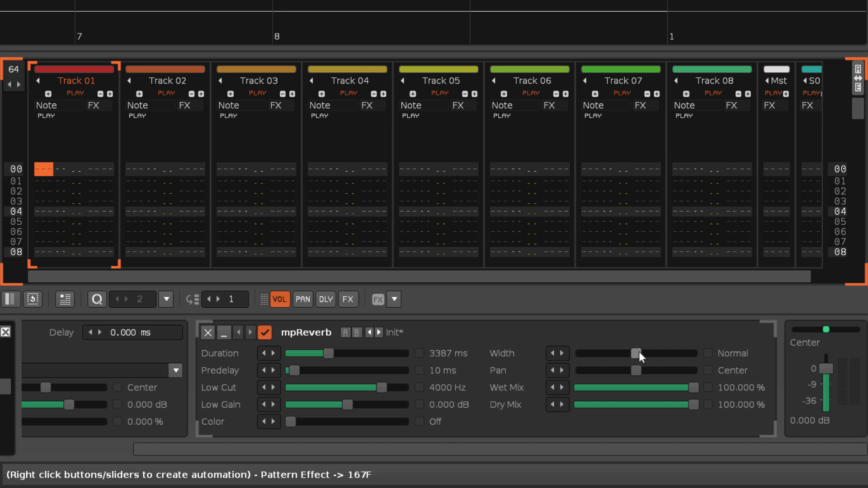
{"action": "mouse_move", "coordinate": [638, 353]}
{"action": "left_mouse_down"}
{"action": "mouse_move", "coordinate": [693, 353]}
{"action": "mouse_move", "coordinate": [592, 354]}
{"action": "mouse_move", "coordinate": [636, 357]}
{"action": "left_mouse_up"}
{"action": "left_click_drag", "start_coordinate": [382, 388], "coordinate": [354, 404]}
{"action": "left_click_drag", "start_coordinate": [291, 421], "coordinate": [340, 421]}
{"action": "left_click_drag", "start_coordinate": [571, 407], "coordinate": [450, 407]}
{"action": "left_click_drag", "start_coordinate": [341, 422], "coordinate": [362, 388]}
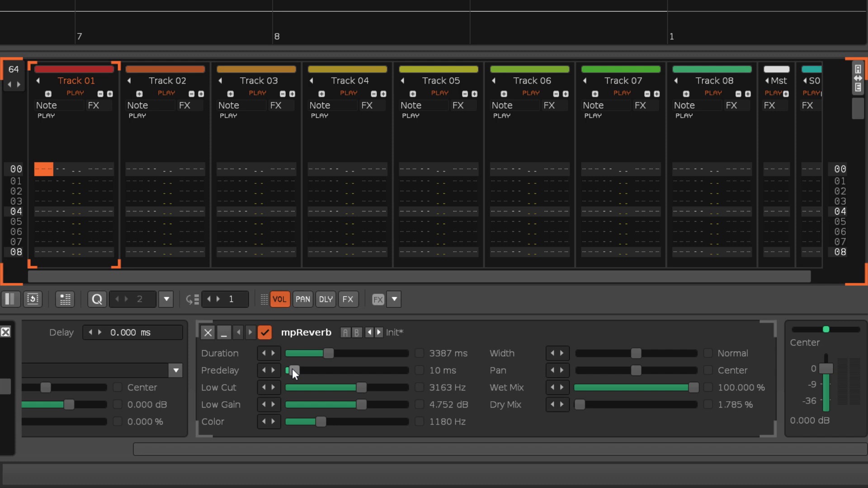
- Set mpReverb's predelay to 250 ms and dry mix to 100 %, and try its panning before returning it to center
{"action": "left_click_drag", "start_coordinate": [292, 371], "coordinate": [409, 370]}
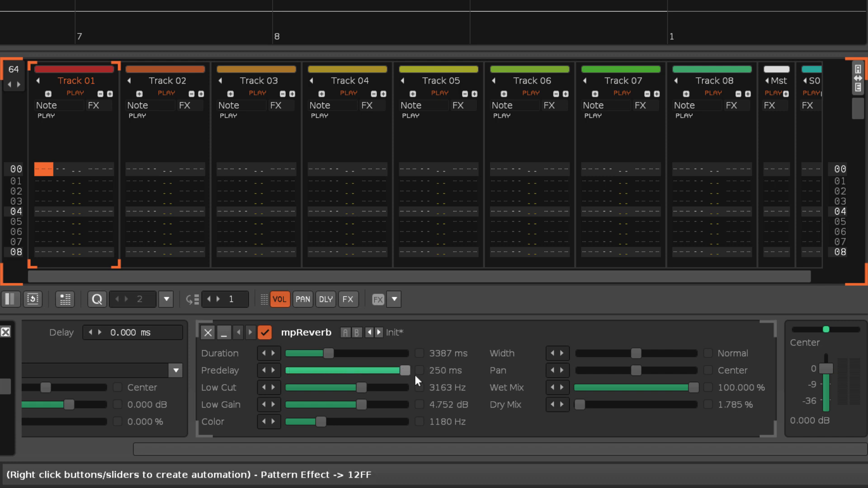
{"action": "left_click_drag", "start_coordinate": [572, 411], "coordinate": [699, 407]}
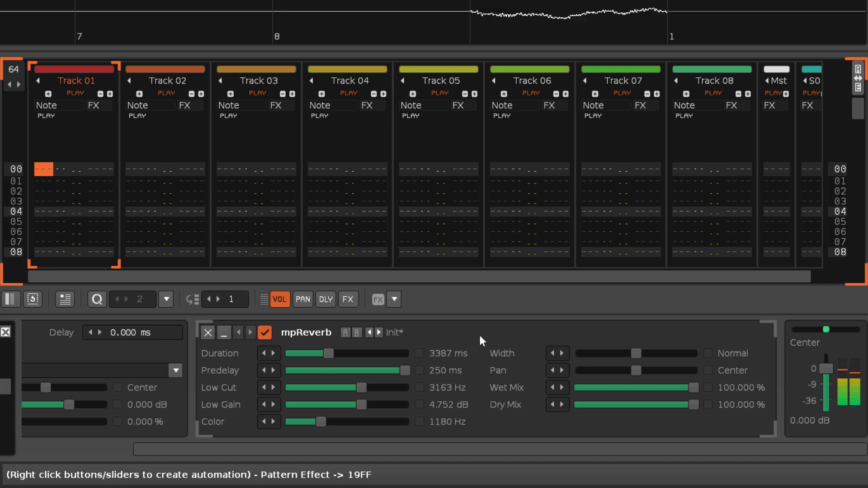
{"action": "mouse_move", "coordinate": [637, 371]}
{"action": "left_mouse_down"}
{"action": "mouse_move", "coordinate": [693, 370]}
{"action": "mouse_move", "coordinate": [579, 370]}
{"action": "mouse_move", "coordinate": [636, 370]}
{"action": "left_mouse_up"}
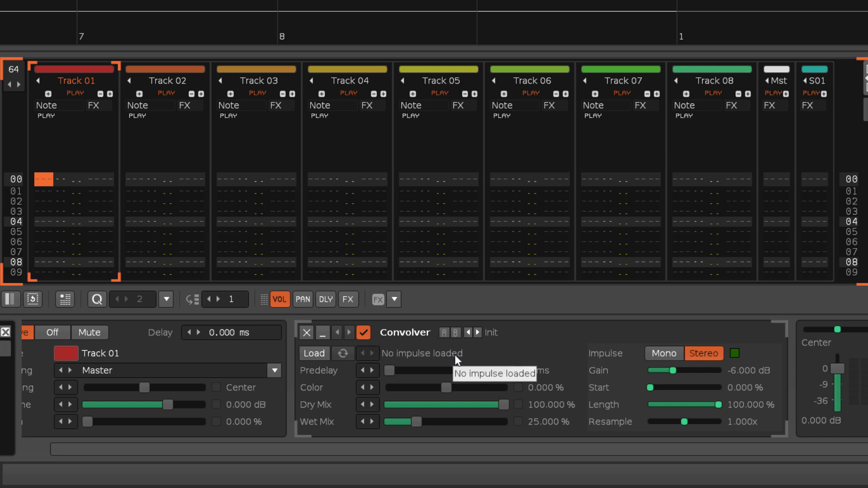
- Audition the Convolver's room presets in sequence, from Arena through Basement, Cathedral, Garage and Outside to Room Big and beyond
{"action": "left_click", "coordinate": [479, 332]}
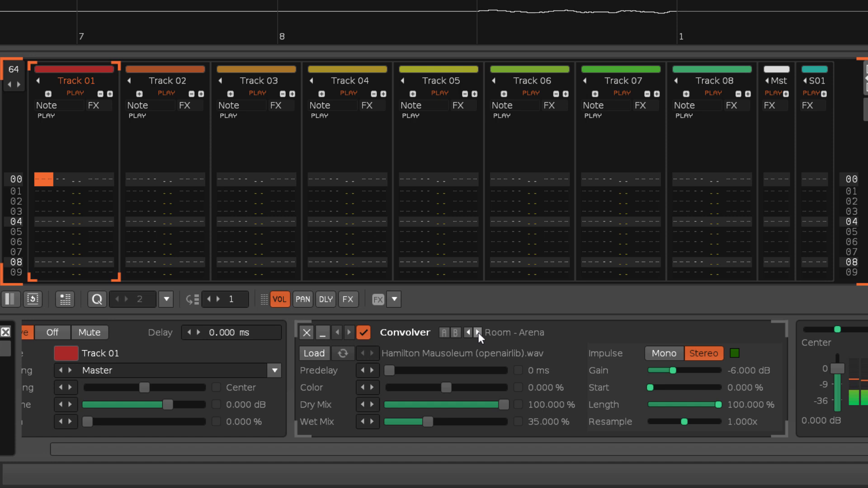
{"action": "left_click", "coordinate": [478, 333]}
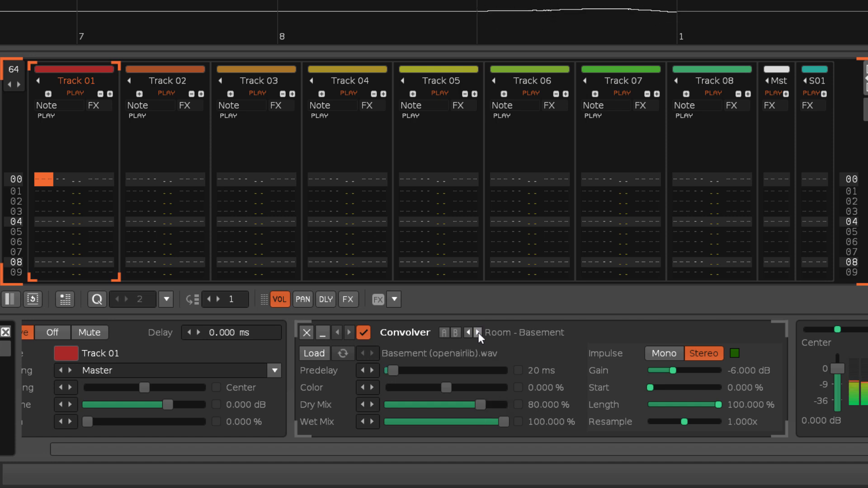
{"action": "left_click", "coordinate": [478, 333]}
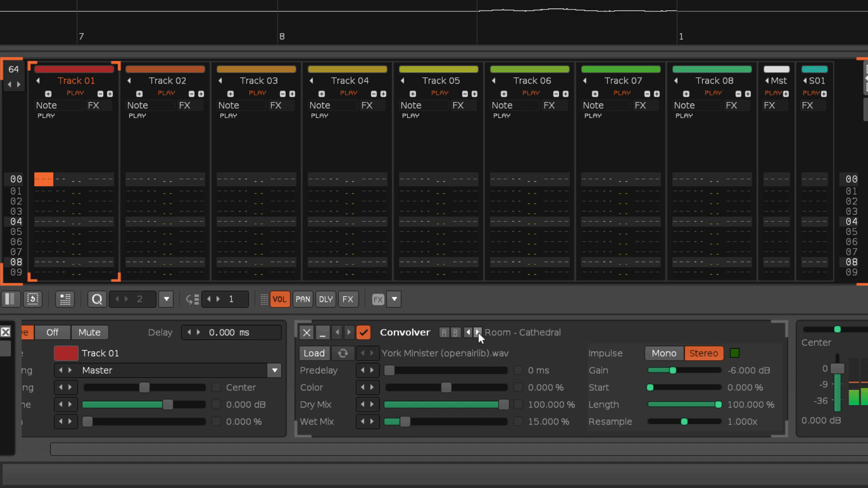
{"action": "left_click", "coordinate": [478, 333]}
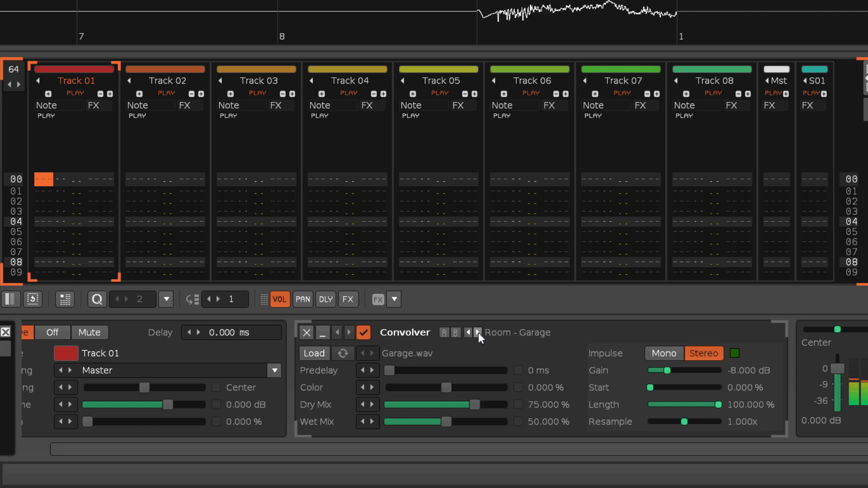
{"action": "left_click", "coordinate": [479, 333]}
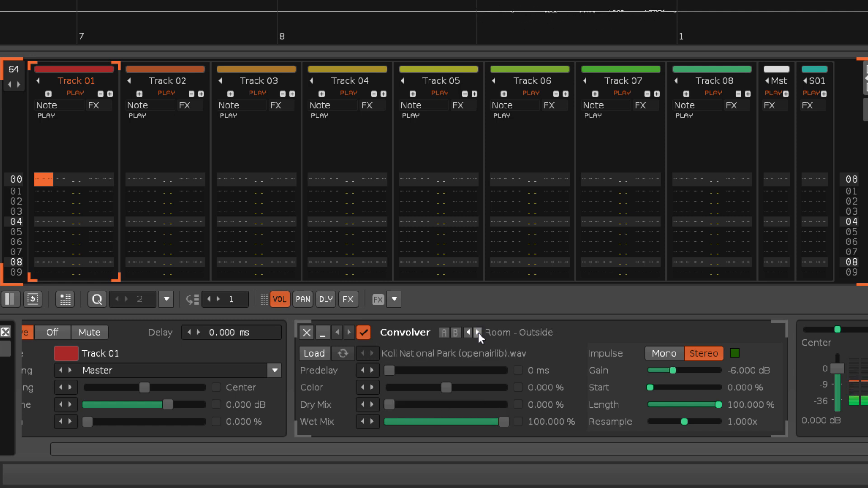
{"action": "left_click", "coordinate": [478, 332]}
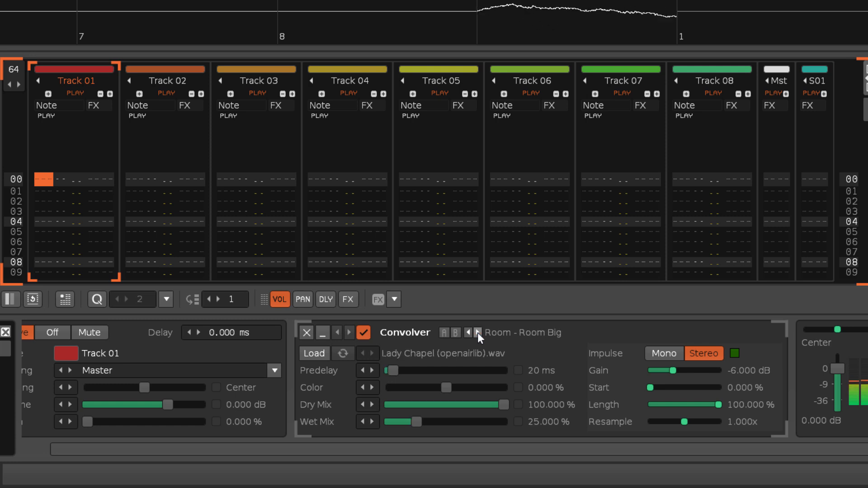
{"action": "left_click", "coordinate": [478, 332]}
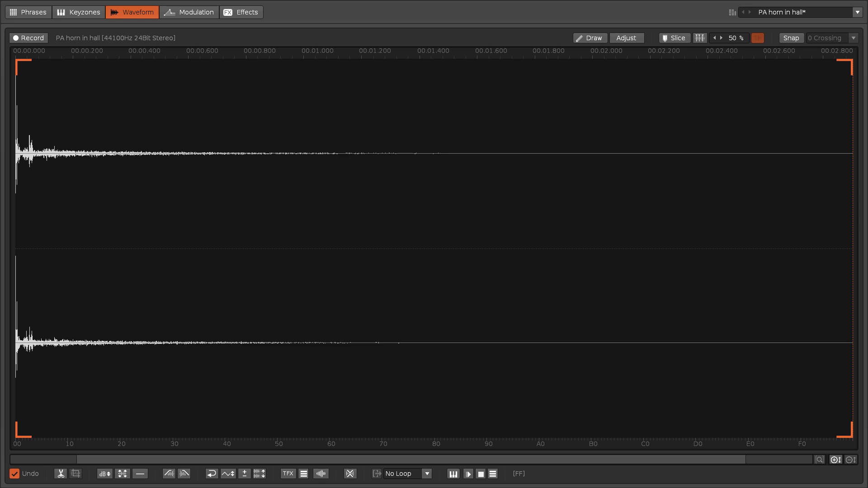
- Play back the PA horn in hall impulse sample in the waveform editor
{"action": "key", "text": "space"}
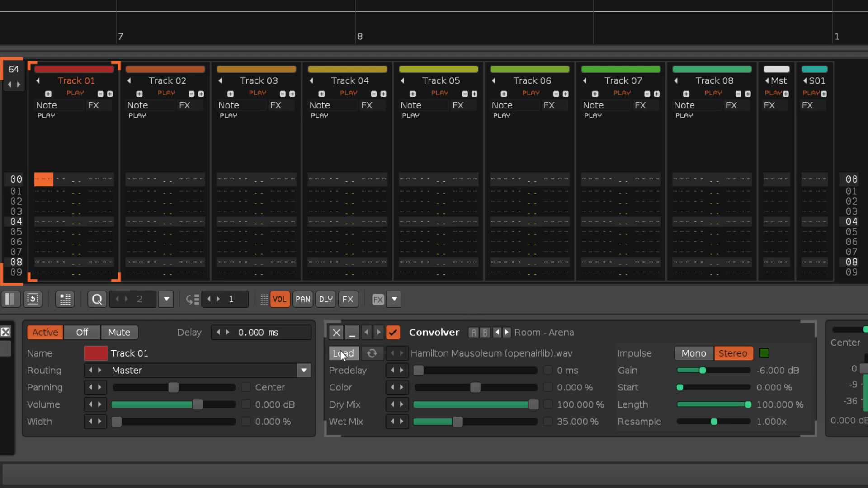
- Load the 06a_CHouse-Cellar impulse response into the Convolver and step through its folder's samples to 06f_CHouse-2ndFl_AdmiralsDressingRoom
{"action": "left_click", "coordinate": [343, 353]}
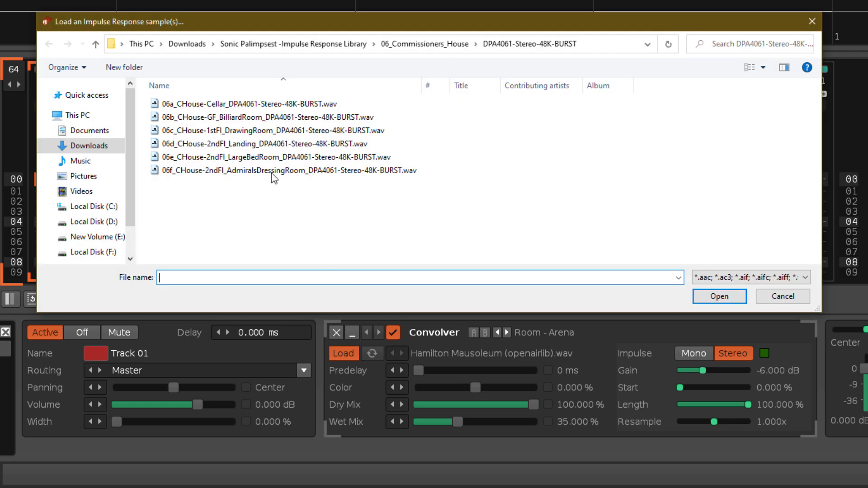
{"action": "double_click", "coordinate": [255, 108]}
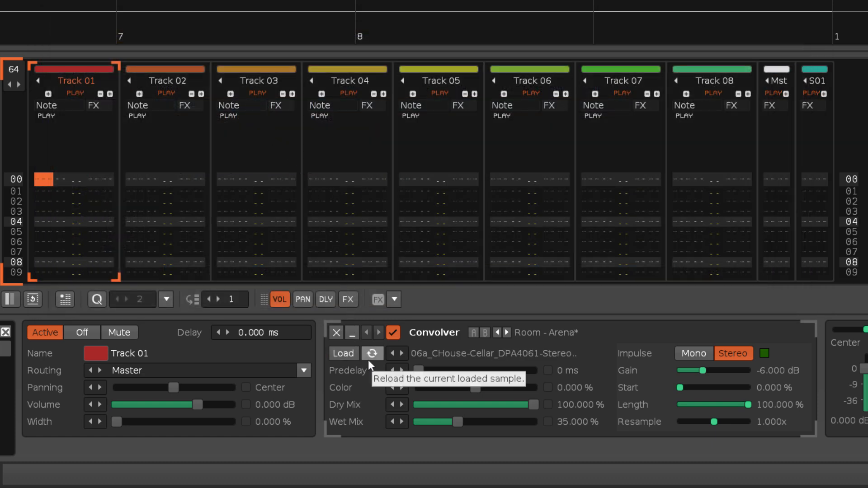
{"action": "left_click", "coordinate": [404, 354]}
{"action": "left_click", "coordinate": [404, 355]}
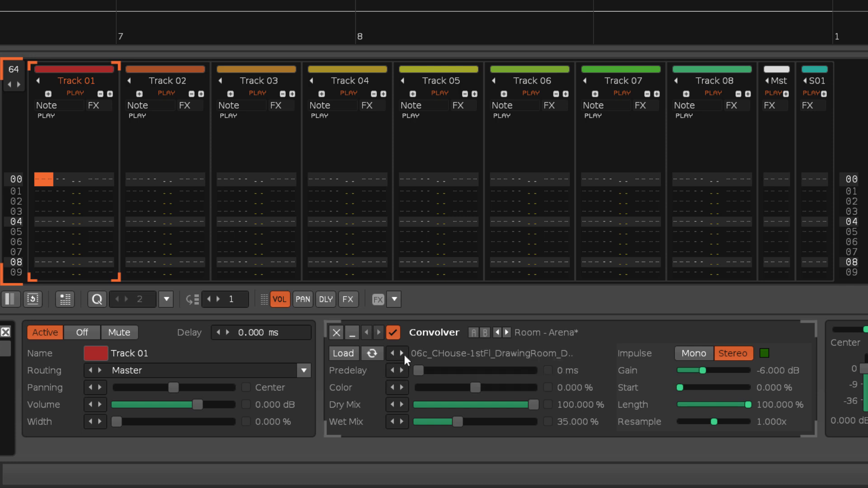
{"action": "left_click", "coordinate": [404, 354]}
{"action": "left_click", "coordinate": [401, 354]}
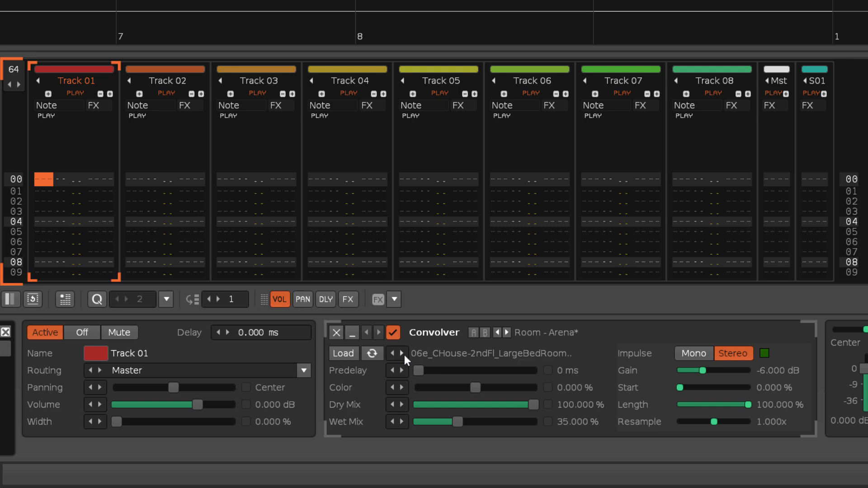
{"action": "left_click", "coordinate": [402, 353]}
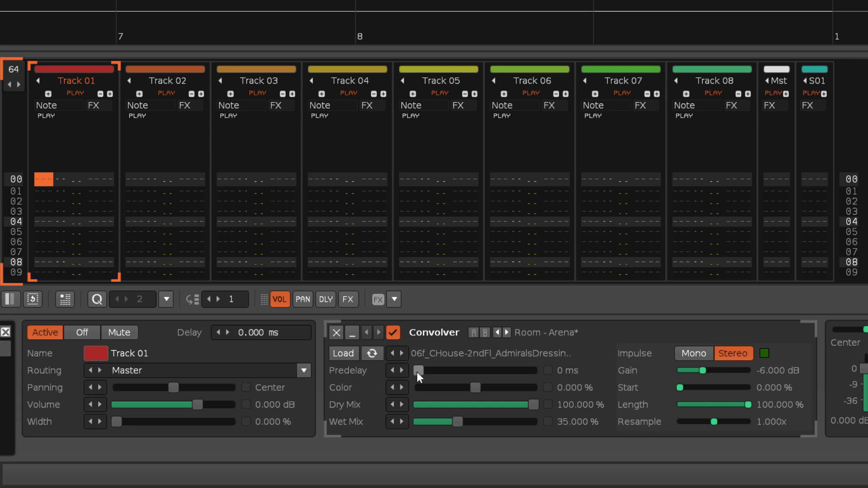
- Sweep the Convolver's predelay, color and impulse start, returning each to 0
{"action": "mouse_move", "coordinate": [417, 372]}
{"action": "left_mouse_down"}
{"action": "mouse_move", "coordinate": [534, 371]}
{"action": "mouse_move", "coordinate": [417, 371]}
{"action": "left_mouse_up"}
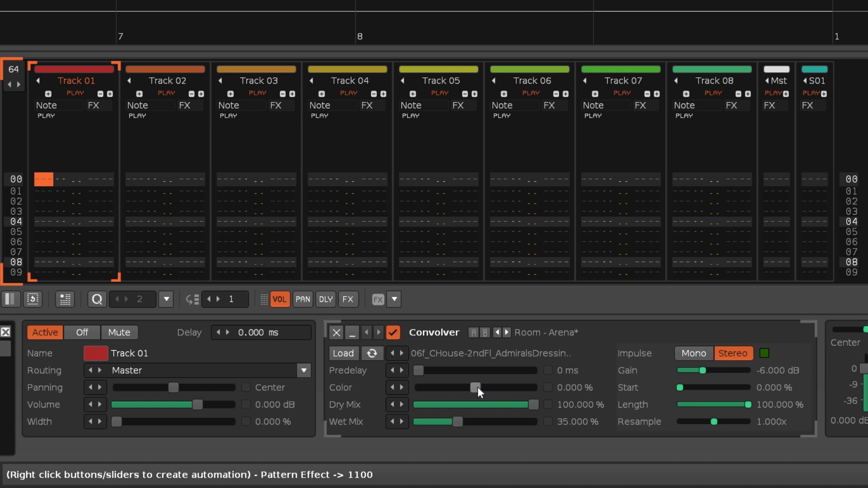
{"action": "mouse_move", "coordinate": [477, 387]}
{"action": "left_mouse_down"}
{"action": "mouse_move", "coordinate": [535, 387]}
{"action": "mouse_move", "coordinate": [419, 387]}
{"action": "mouse_move", "coordinate": [506, 387]}
{"action": "mouse_move", "coordinate": [475, 388]}
{"action": "left_mouse_up"}
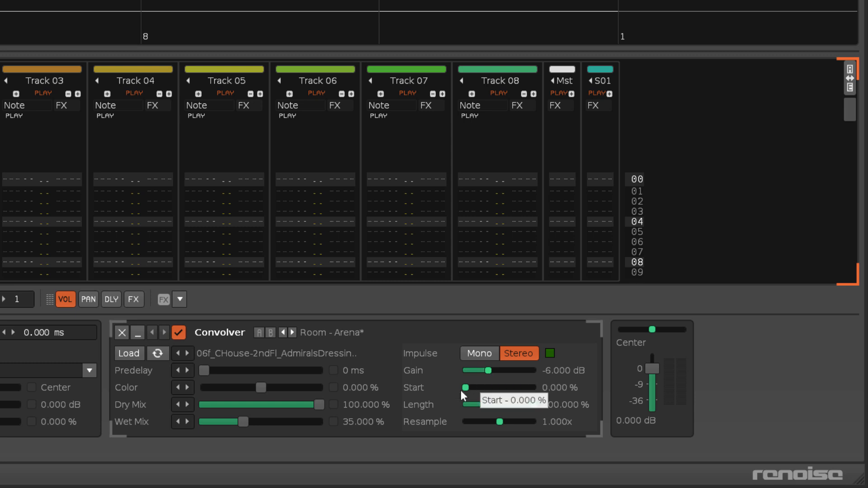
{"action": "mouse_move", "coordinate": [467, 385]}
{"action": "left_mouse_down"}
{"action": "mouse_move", "coordinate": [534, 387]}
{"action": "mouse_move", "coordinate": [462, 388]}
{"action": "left_mouse_up"}
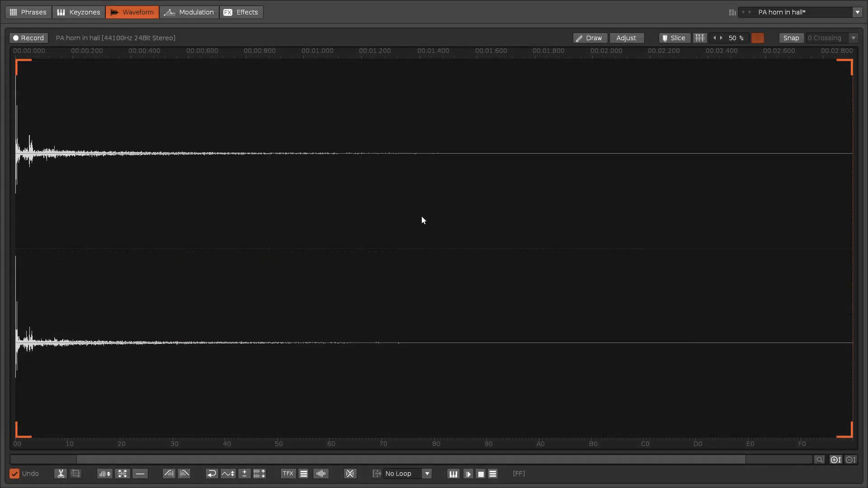
- Try deleting the loud initial transient from the start of the PA horn in hall sample, and undo the deletion
{"action": "left_click", "coordinate": [23, 160]}
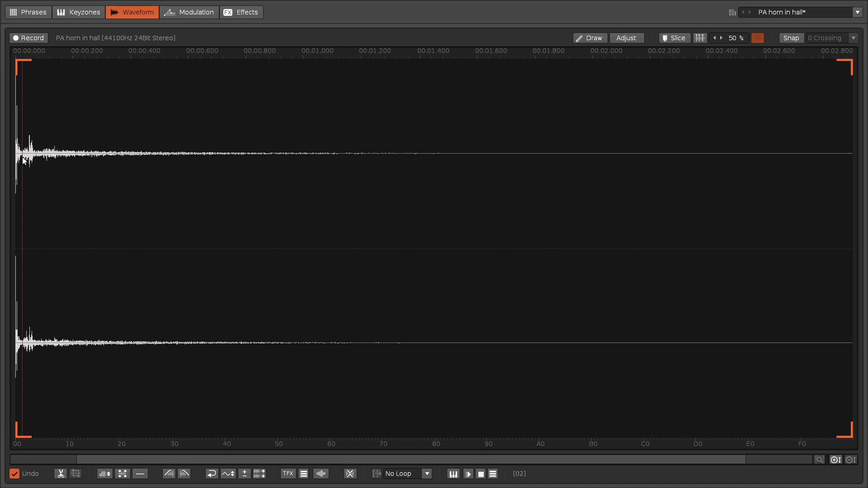
{"action": "left_click_drag", "start_coordinate": [22, 160], "coordinate": [7, 165]}
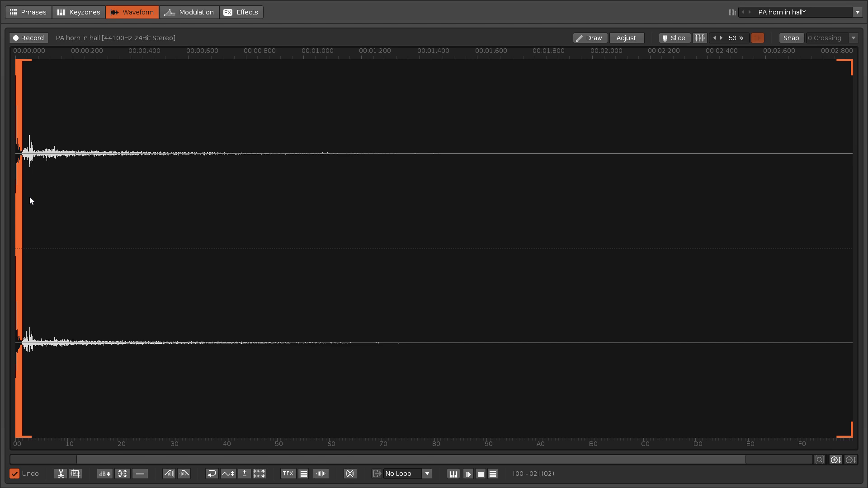
{"action": "key", "text": "Delete"}
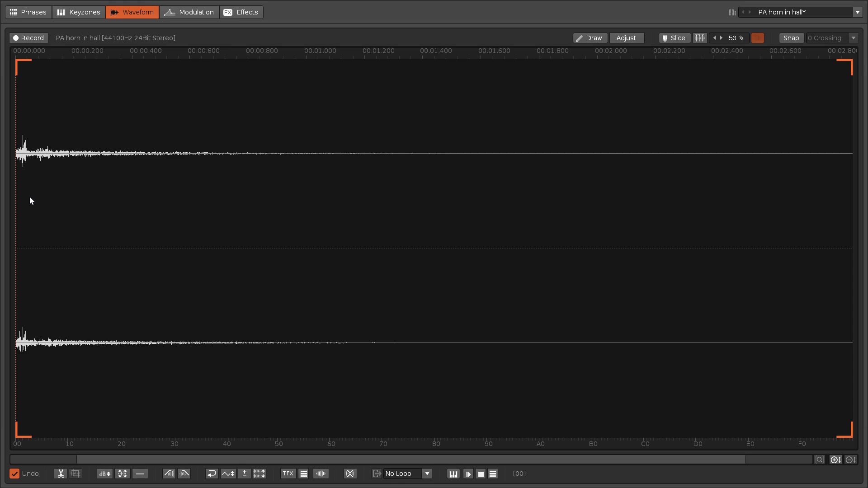
{"action": "key", "text": "ctrl+z"}
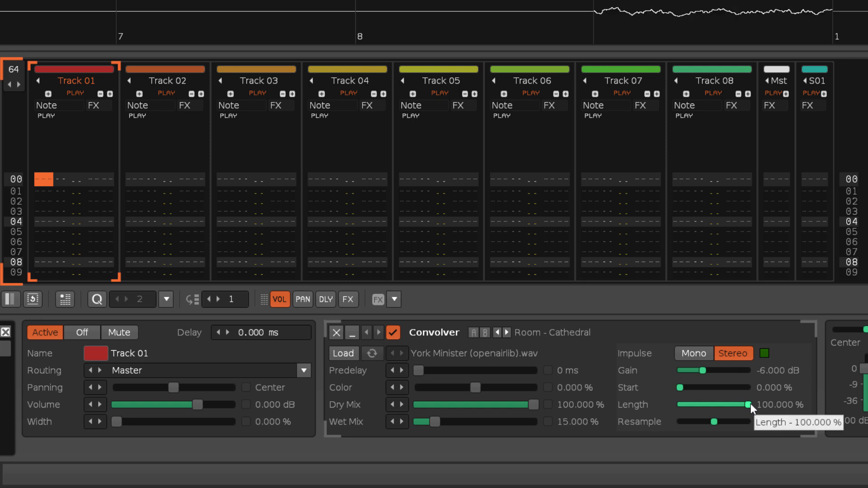
- Shorten the cathedral impulse's length to 8.333 % and set its resample factor to 0.500x
{"action": "left_click", "coordinate": [700, 404]}
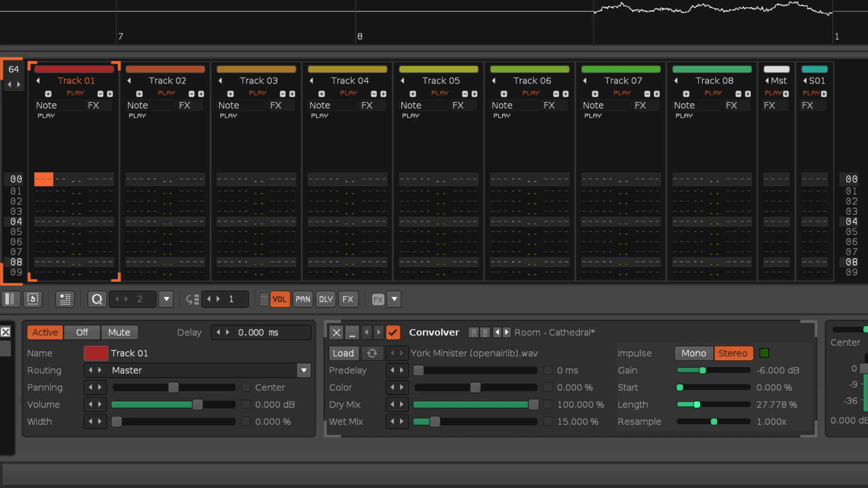
{"action": "left_click", "coordinate": [682, 405]}
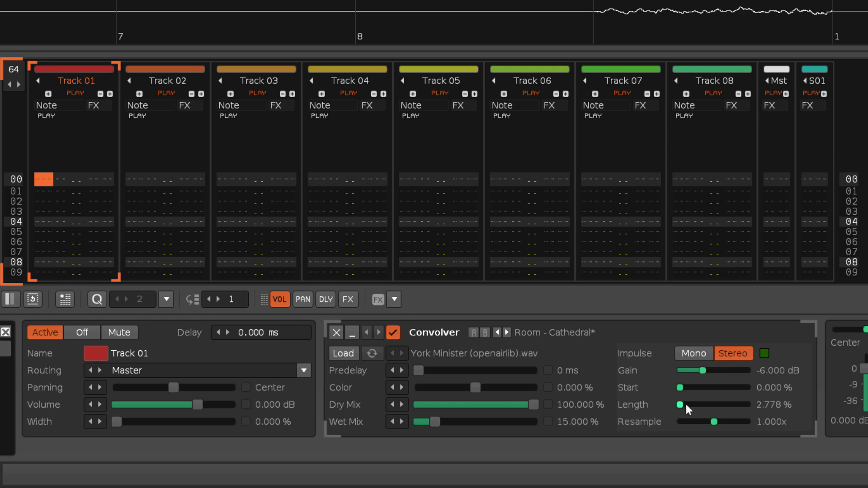
{"action": "left_click", "coordinate": [686, 404]}
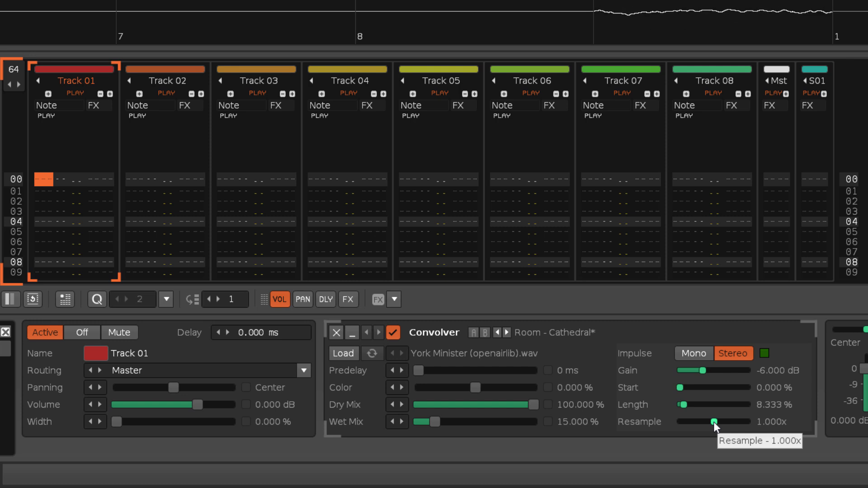
{"action": "left_click_drag", "start_coordinate": [713, 421], "coordinate": [679, 422]}
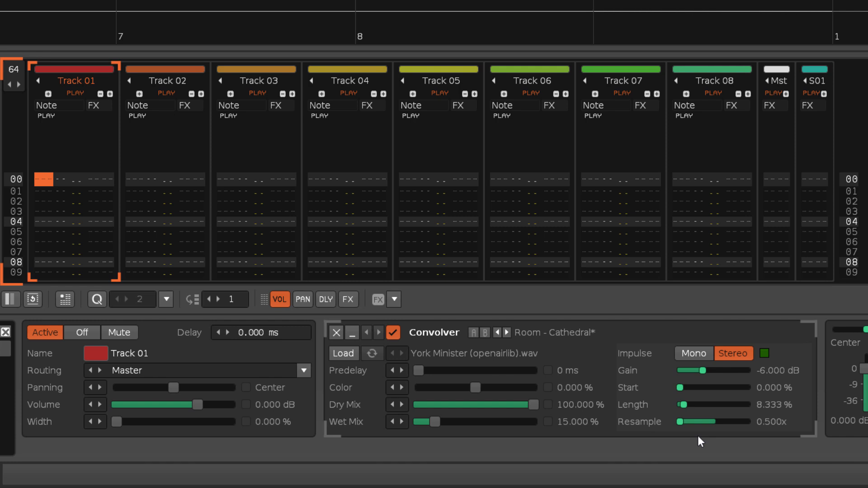
- Undo the last resample change, then load the Convolver presets XFX - Belly Zap, XFX - Boing and XFX - Can in turn
{"action": "key", "text": "ctrl+z"}
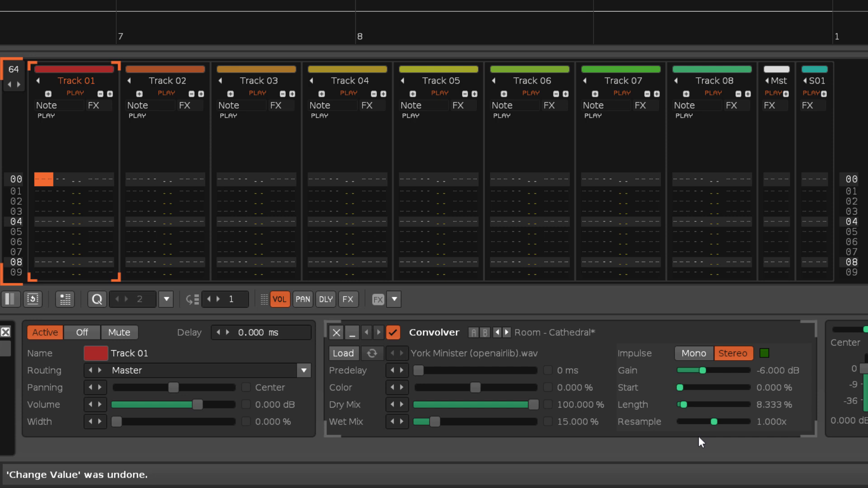
{"action": "left_click", "coordinate": [547, 331]}
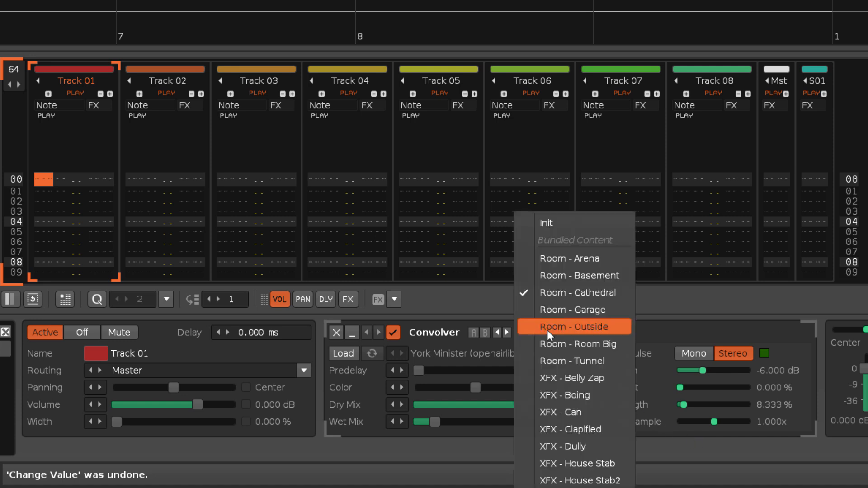
{"action": "left_click", "coordinate": [585, 377]}
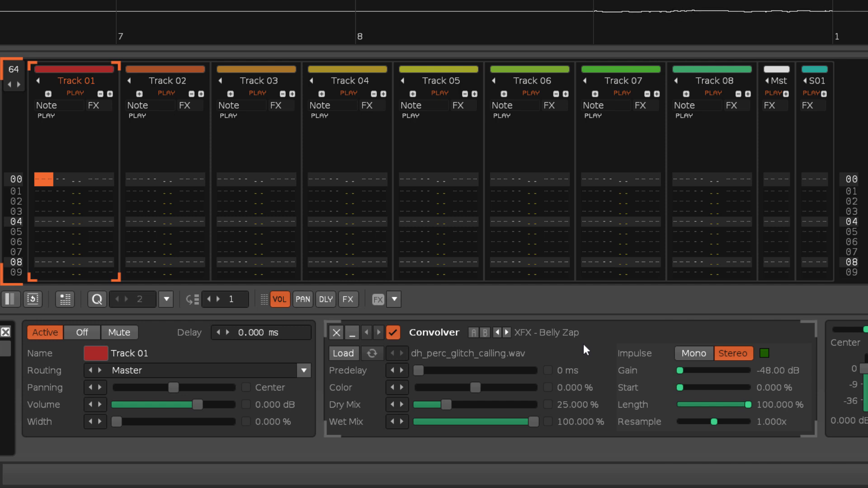
{"action": "left_click", "coordinate": [506, 333]}
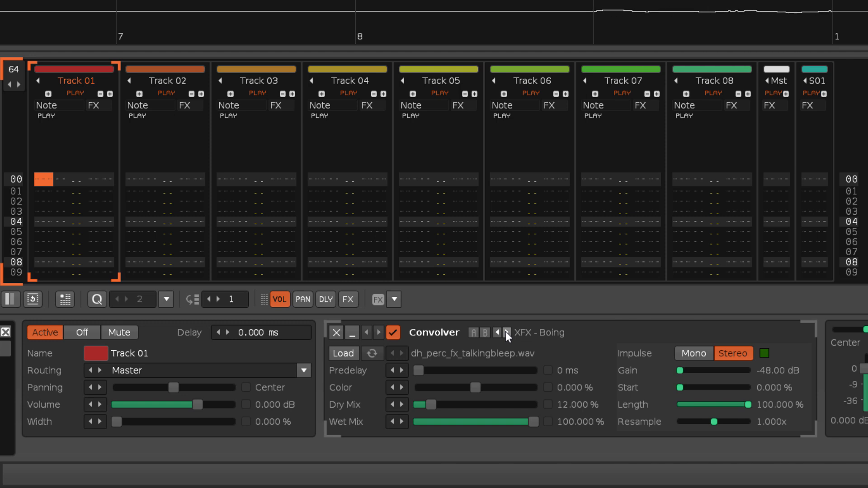
{"action": "left_click", "coordinate": [505, 332]}
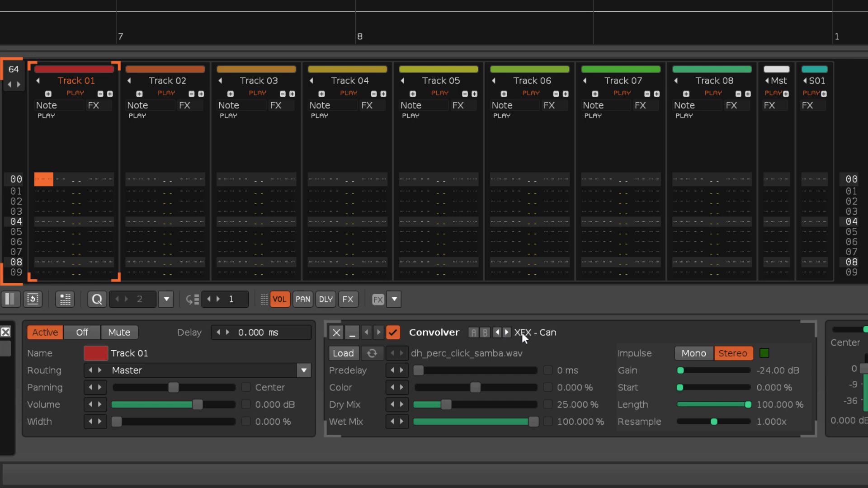
- Load the Convolver's XFX - House Stab preset and advance to the following preset
{"action": "left_click", "coordinate": [527, 333]}
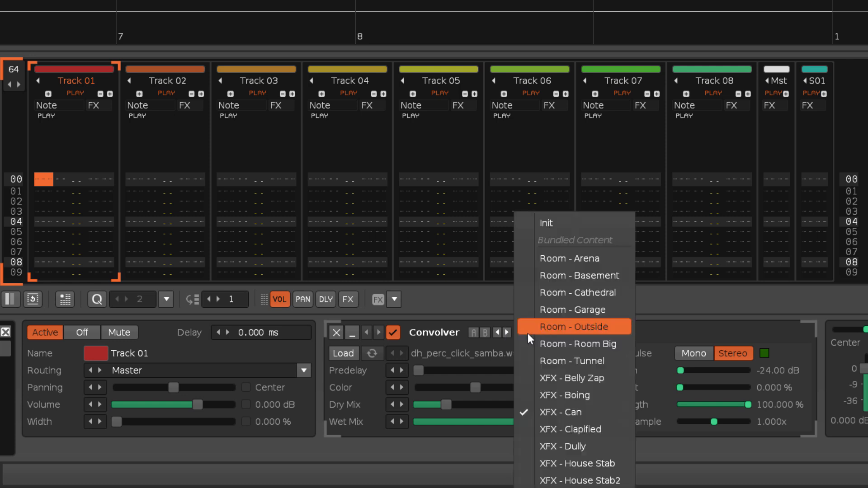
{"action": "left_click", "coordinate": [600, 465]}
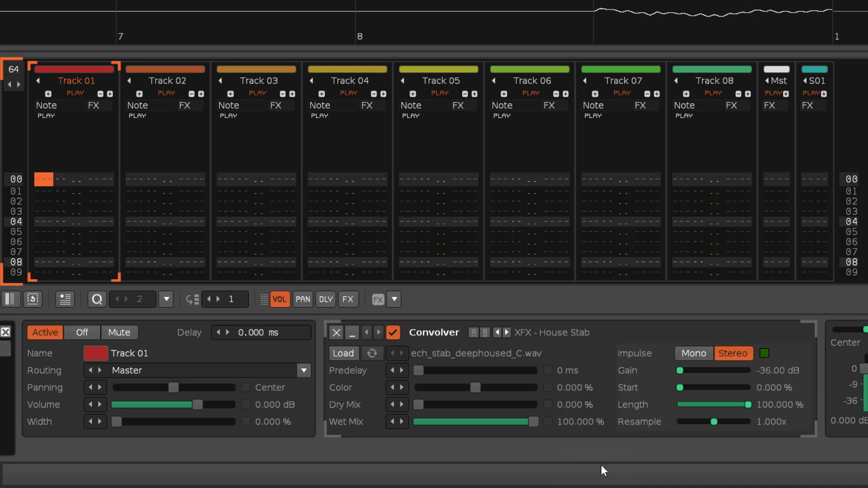
{"action": "left_click", "coordinate": [507, 332]}
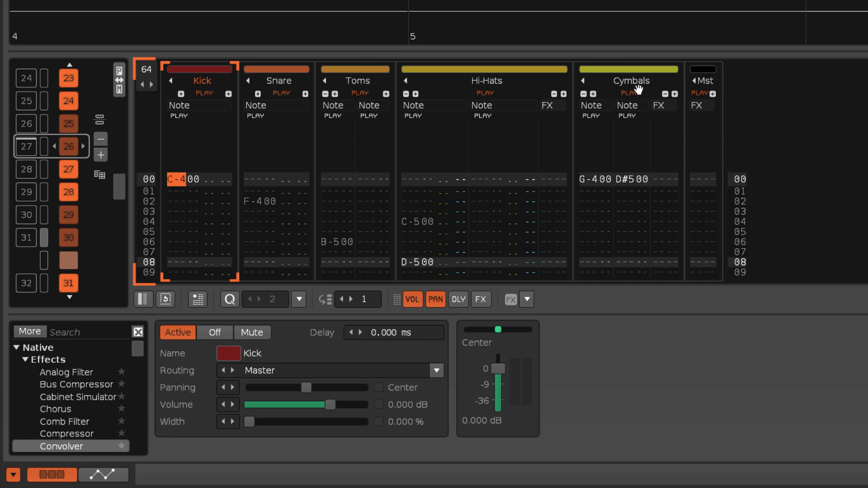
- Gather the Cymbals, Hi-Hats, Toms, Snare and Kick tracks into one group and select the group's own track
{"action": "left_click_drag", "start_coordinate": [639, 88], "coordinate": [490, 107]}
{"action": "left_click_drag", "start_coordinate": [369, 81], "coordinate": [695, 128]}
{"action": "left_click_drag", "start_coordinate": [291, 84], "coordinate": [707, 144]}
{"action": "left_click_drag", "start_coordinate": [236, 103], "coordinate": [698, 159]}
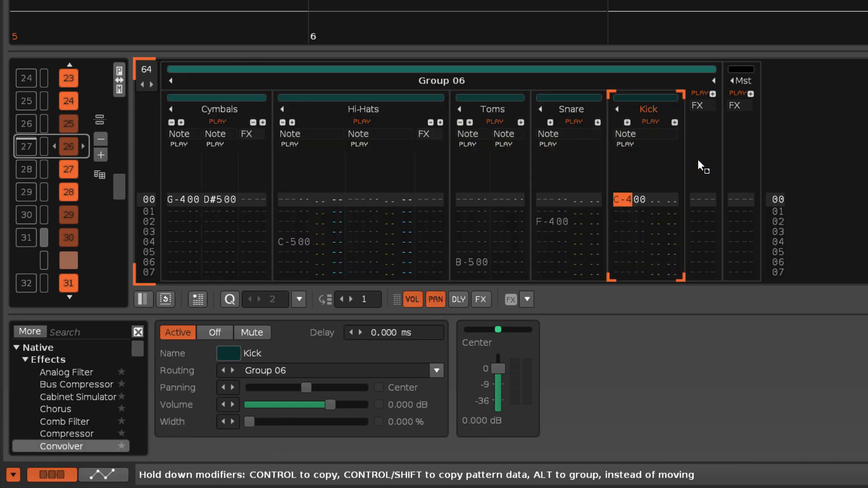
{"action": "left_click", "coordinate": [691, 202]}
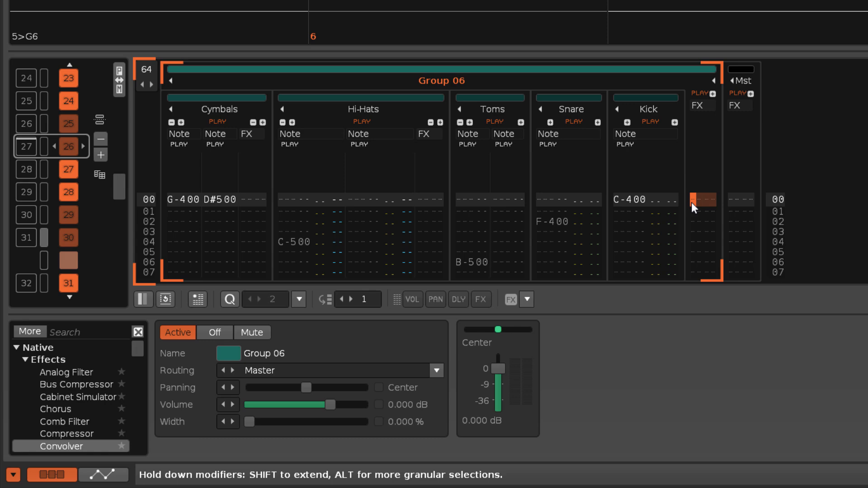
- Play the pattern, add a Convolver to the drum group and load a bundled room preset
{"action": "key", "text": "space"}
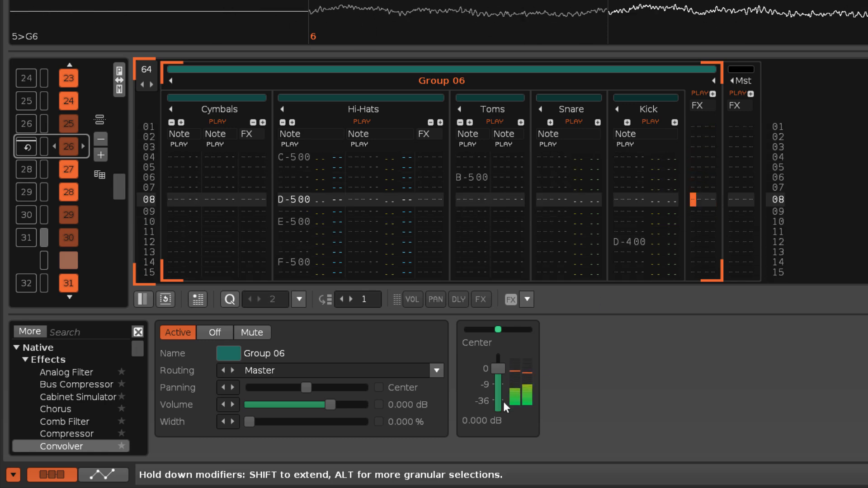
{"action": "double_click", "coordinate": [82, 448]}
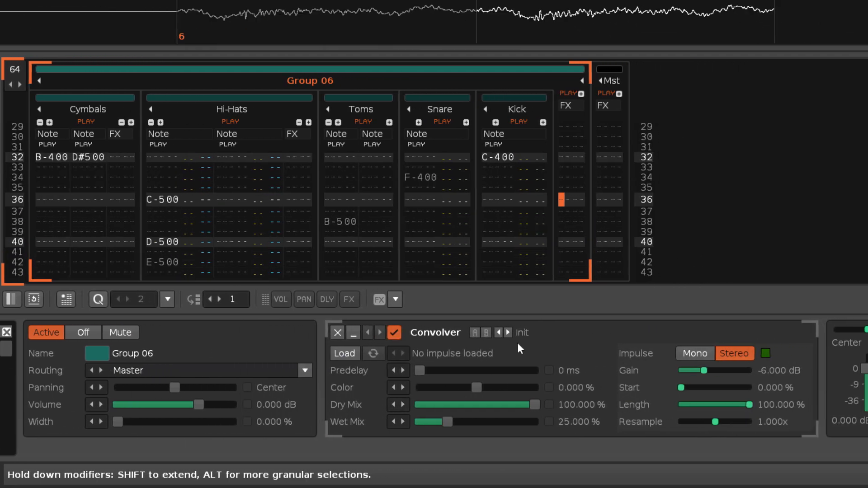
{"action": "left_click", "coordinate": [657, 333]}
{"action": "left_click", "coordinate": [587, 256]}
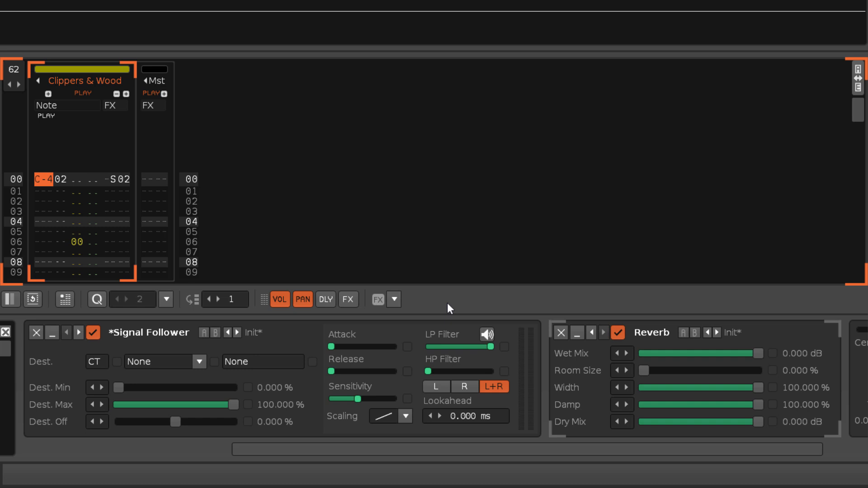
- Route the Signal Follower to the Reverb's Room Size and play the Clippers & Wood pattern to check the modulation
{"action": "left_click", "coordinate": [206, 362]}
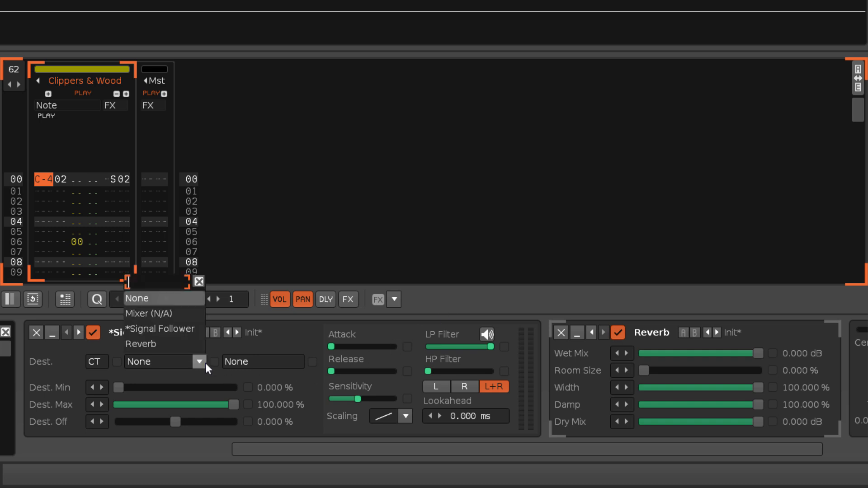
{"action": "left_click", "coordinate": [188, 347]}
{"action": "left_click", "coordinate": [297, 361]}
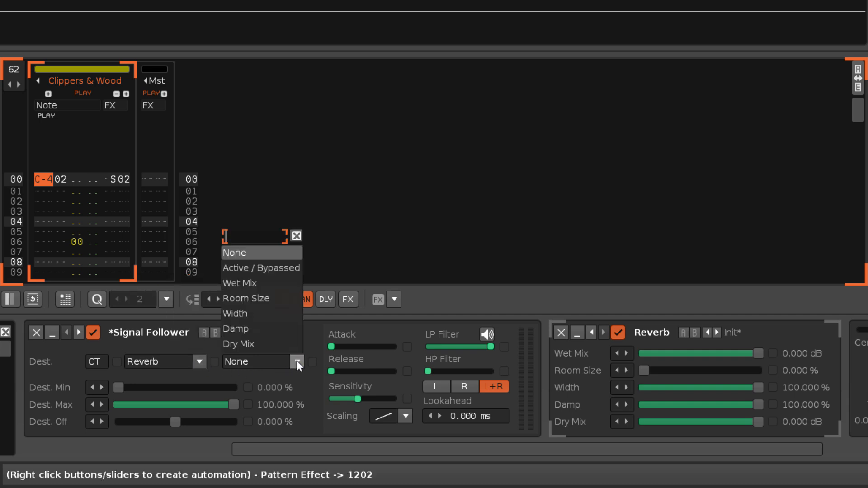
{"action": "left_click", "coordinate": [294, 299]}
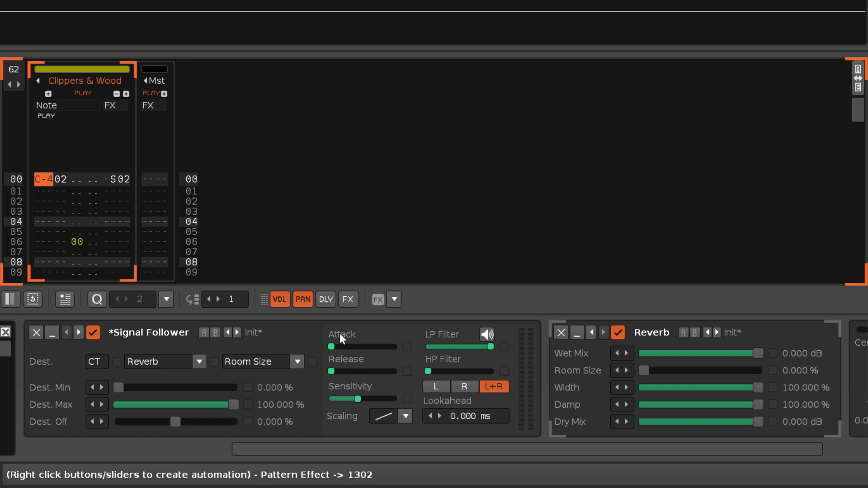
{"action": "key", "text": "space"}
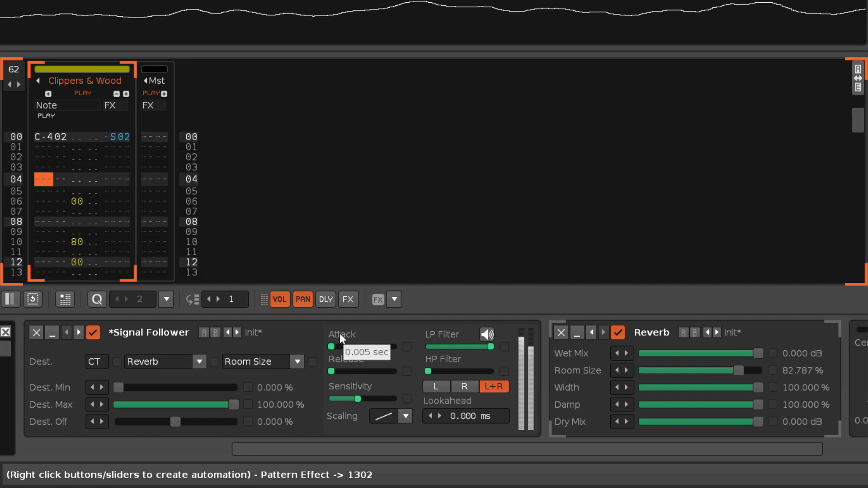
{"action": "mouse_move", "coordinate": [349, 362]}
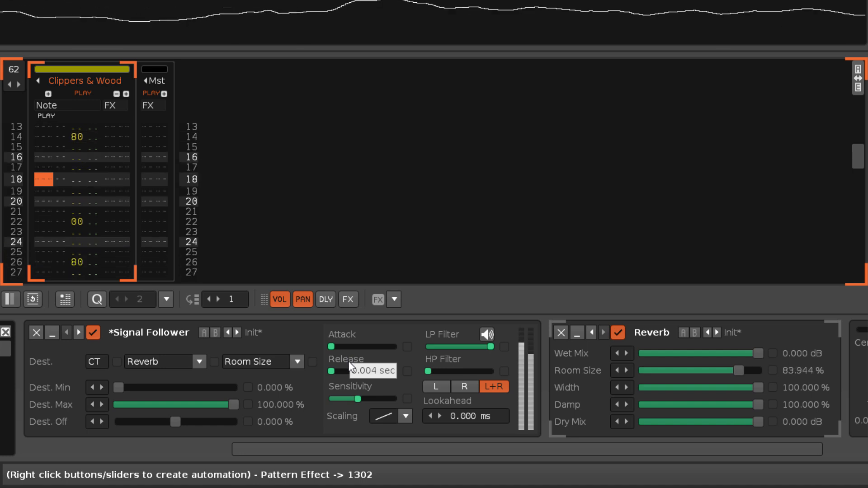
{"action": "mouse_move", "coordinate": [350, 382]}
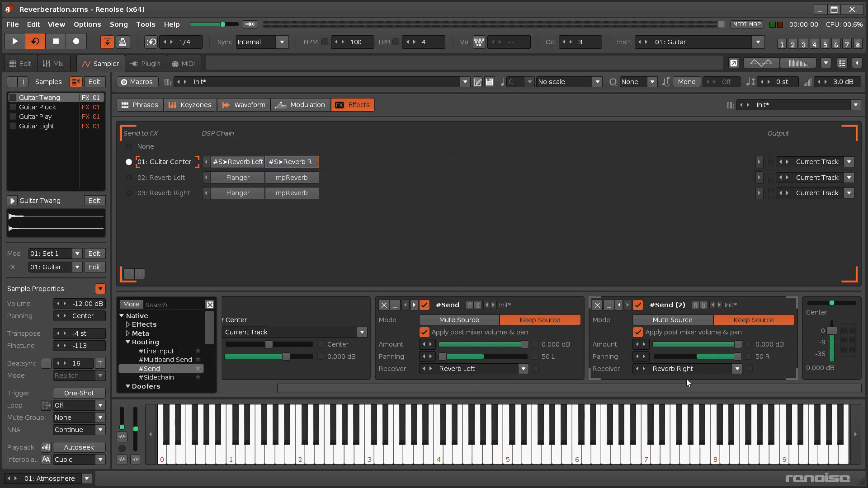
- Examine the Flanger and mpReverb settings in the guitar's Reverb Left and Reverb Right chains and listen to the result
{"action": "left_click", "coordinate": [171, 179]}
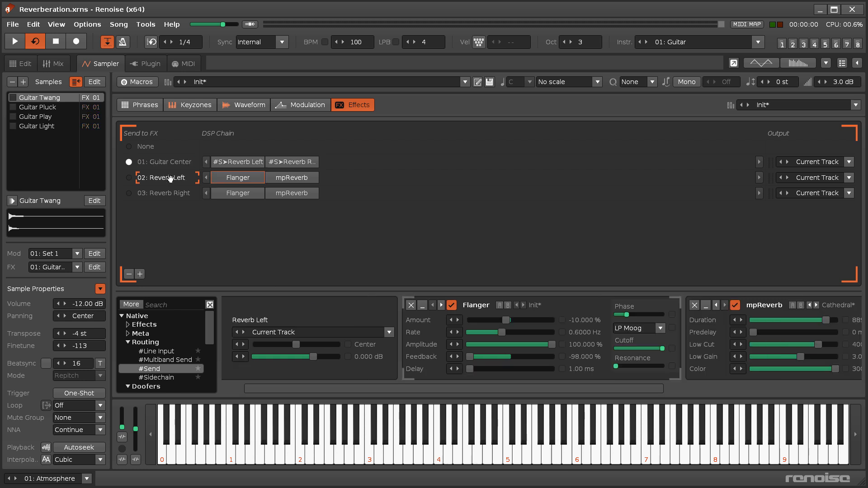
{"action": "left_click_drag", "start_coordinate": [361, 388], "coordinate": [652, 395]}
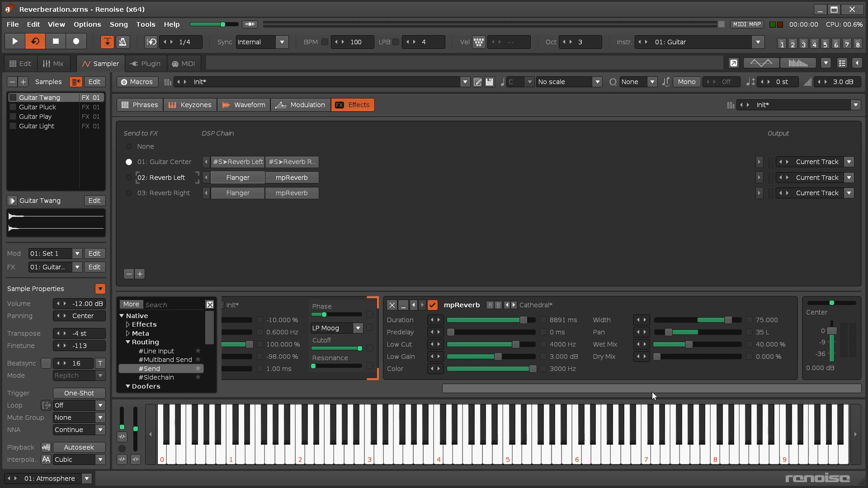
{"action": "left_click_drag", "start_coordinate": [652, 392], "coordinate": [447, 401]}
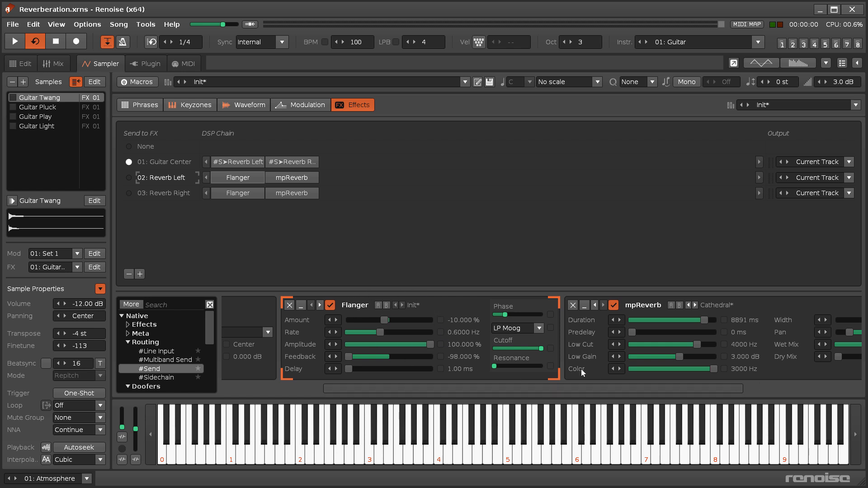
{"action": "left_click", "coordinate": [159, 194]}
{"action": "left_click_drag", "start_coordinate": [429, 395], "coordinate": [544, 395]}
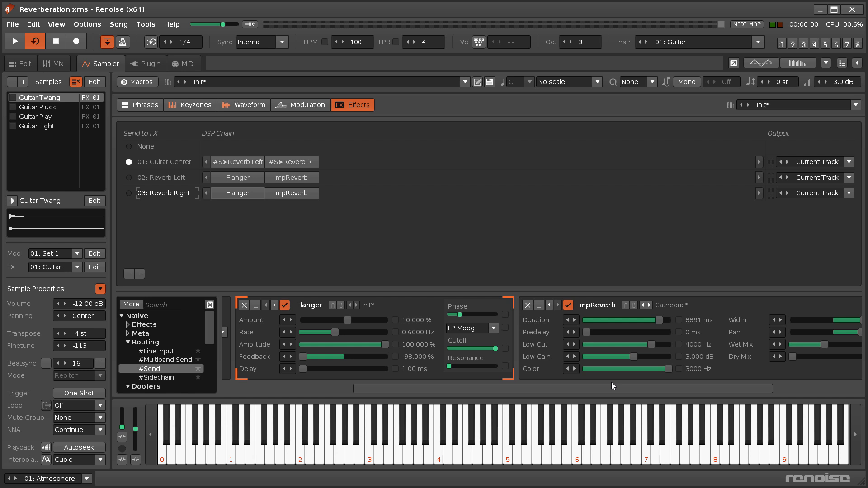
{"action": "key", "text": "space"}
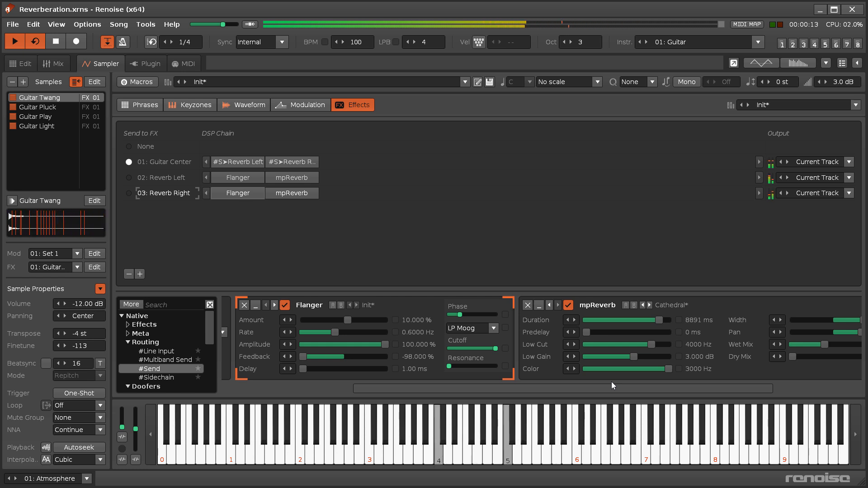
{"action": "key", "text": "space"}
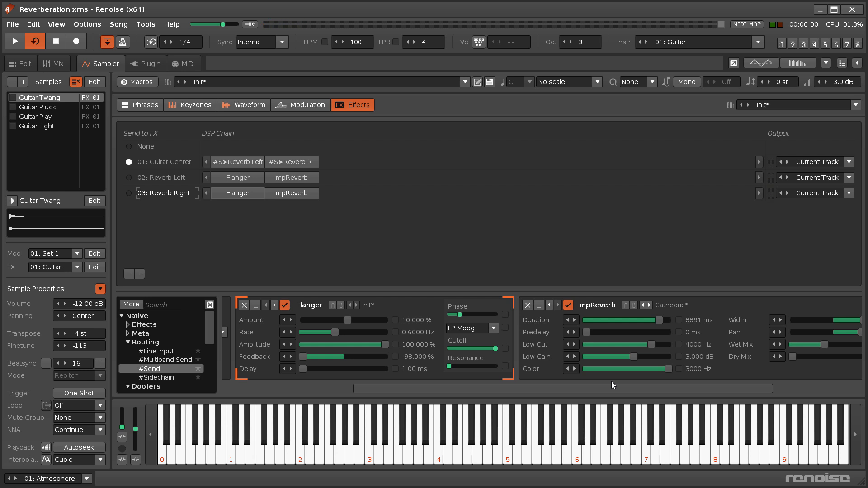
- Bypass the Flanger in the Reverb Right and Reverb Left chains, listen to the difference, and undo the bypasses
{"action": "left_click", "coordinate": [284, 305]}
{"action": "left_click", "coordinate": [171, 181]}
{"action": "left_click", "coordinate": [451, 306]}
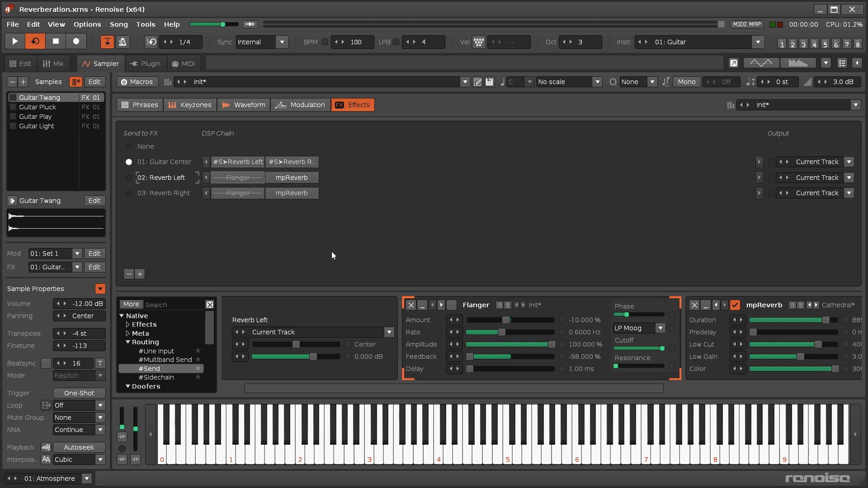
{"action": "key", "text": "space"}
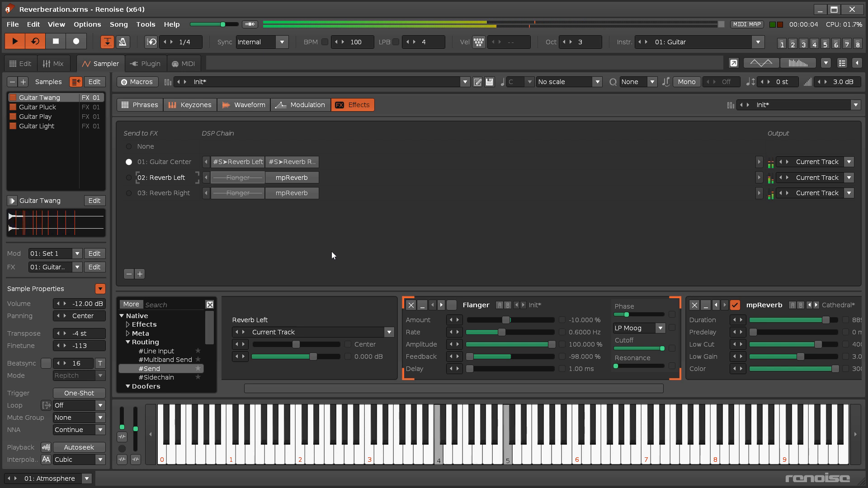
{"action": "key", "text": "ctrl+z"}
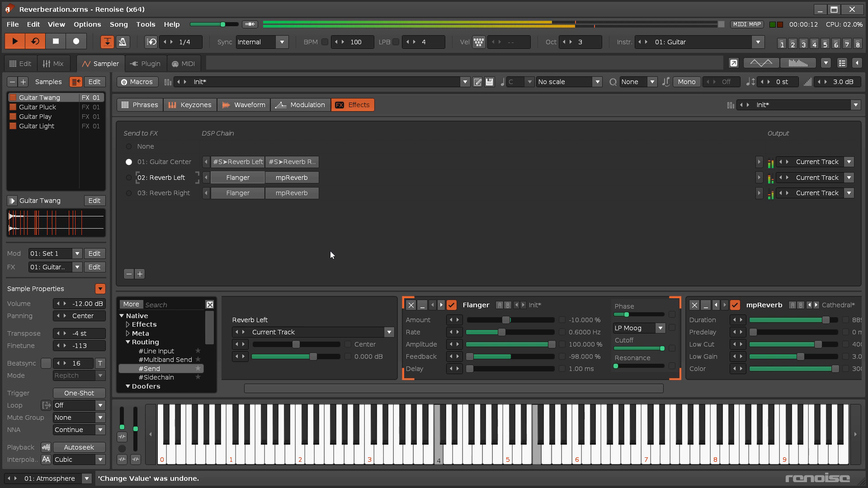
{"action": "key", "text": "space"}
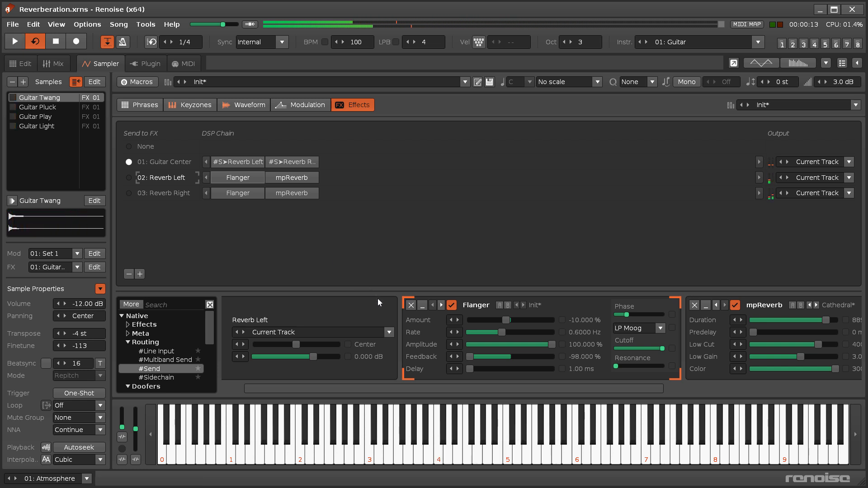
- Set the Reverb Right chain's Flanger feedback to -100 %, listen to the guitar, and select the Reverb Left chain
{"action": "left_click", "coordinate": [191, 198]}
{"action": "left_click", "coordinate": [451, 357]}
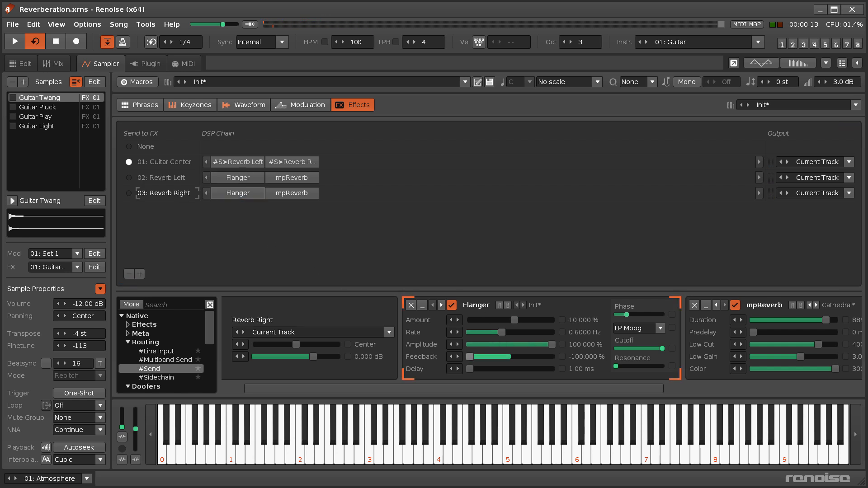
{"action": "key", "text": "space"}
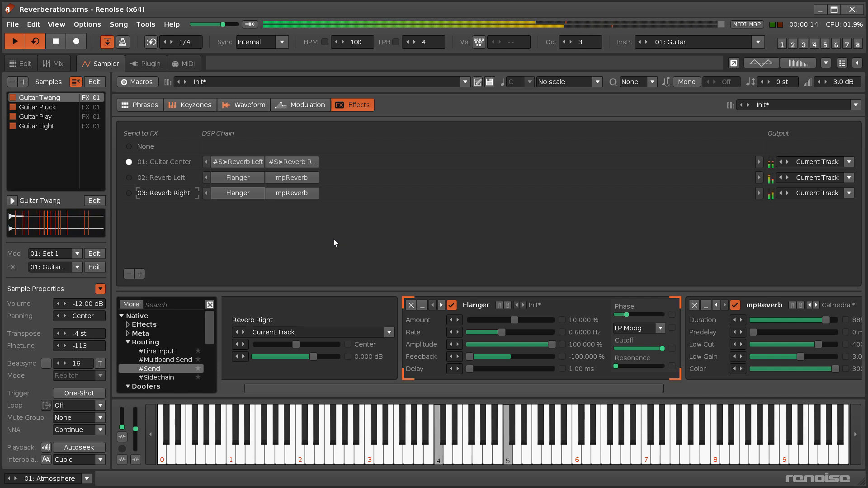
{"action": "key", "text": "space"}
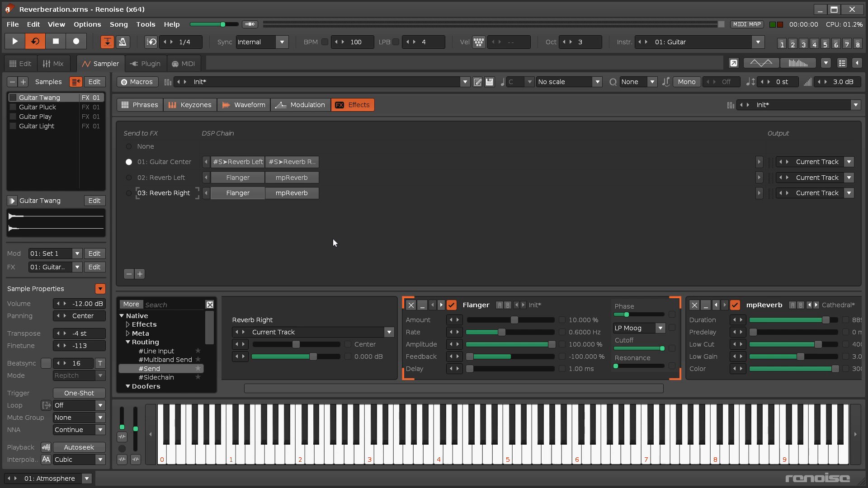
{"action": "left_click_drag", "start_coordinate": [469, 356], "coordinate": [470, 356]}
{"action": "left_click", "coordinate": [171, 178]}
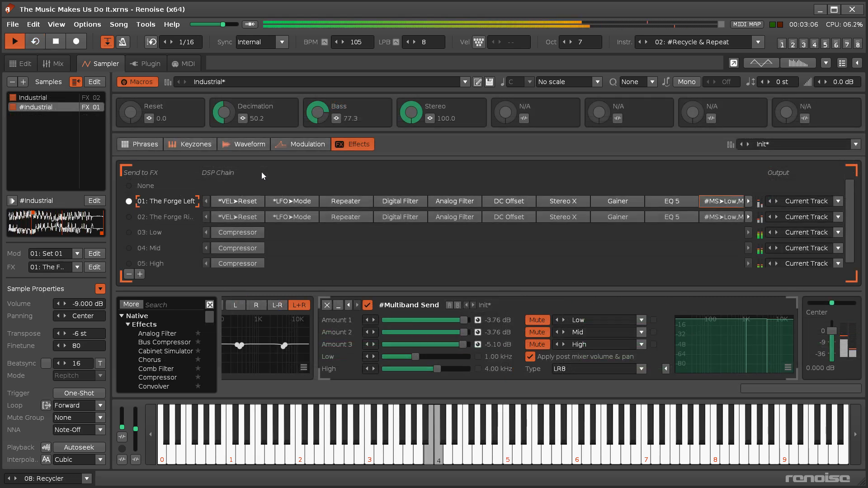
- Look through the Industrial instrument's second Forge chain and its Low, Mid and High effect chains during playback
{"action": "left_click", "coordinate": [162, 217]}
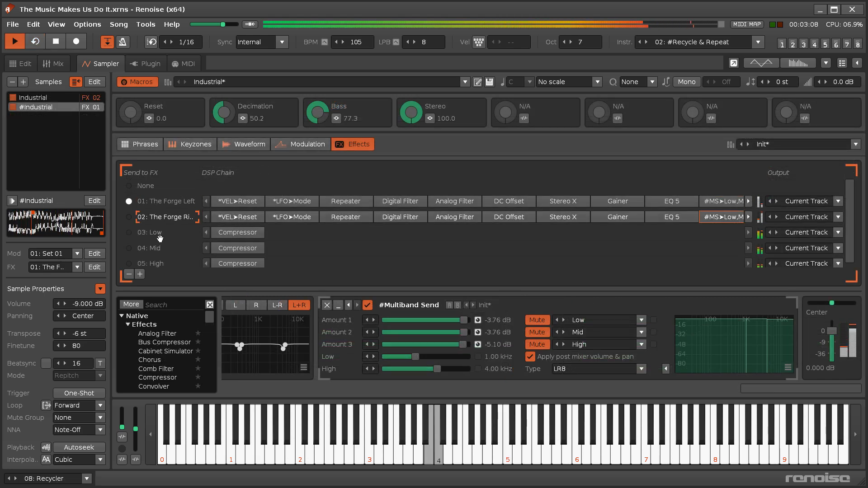
{"action": "left_click", "coordinate": [163, 233]}
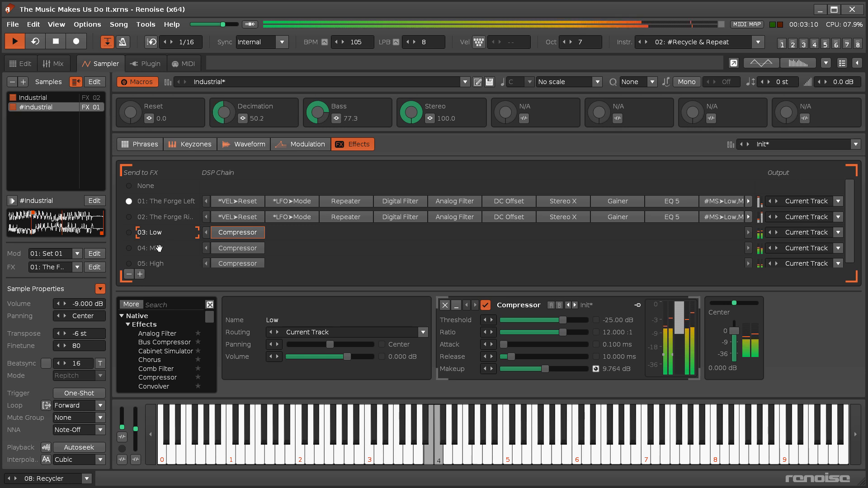
{"action": "left_click", "coordinate": [161, 247]}
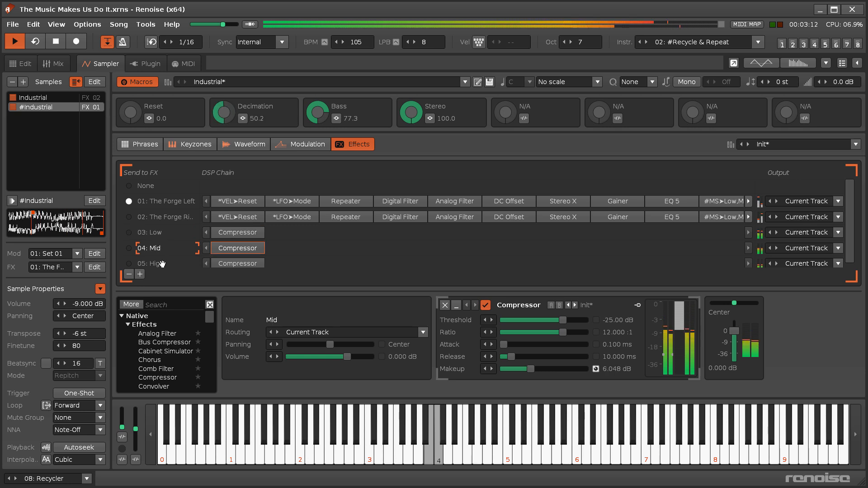
{"action": "left_click", "coordinate": [163, 263]}
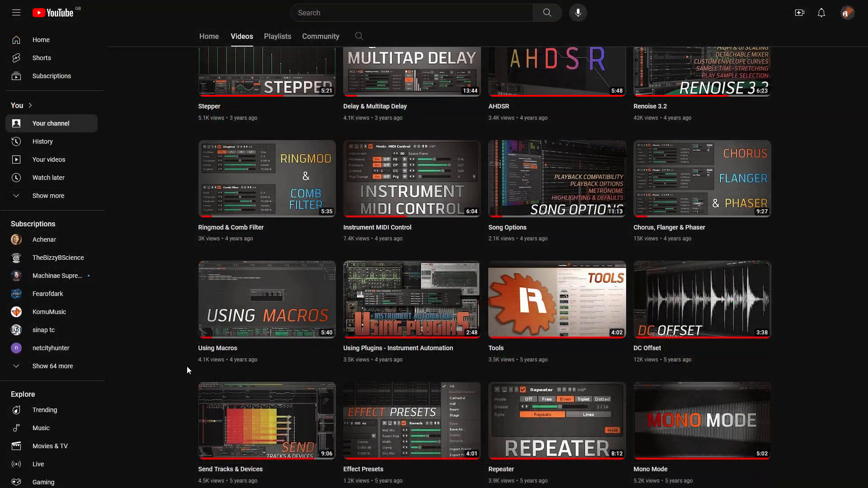
- Open the Send Tracks & Devices video from the Renoise channel on YouTube
{"action": "left_click", "coordinate": [244, 416]}
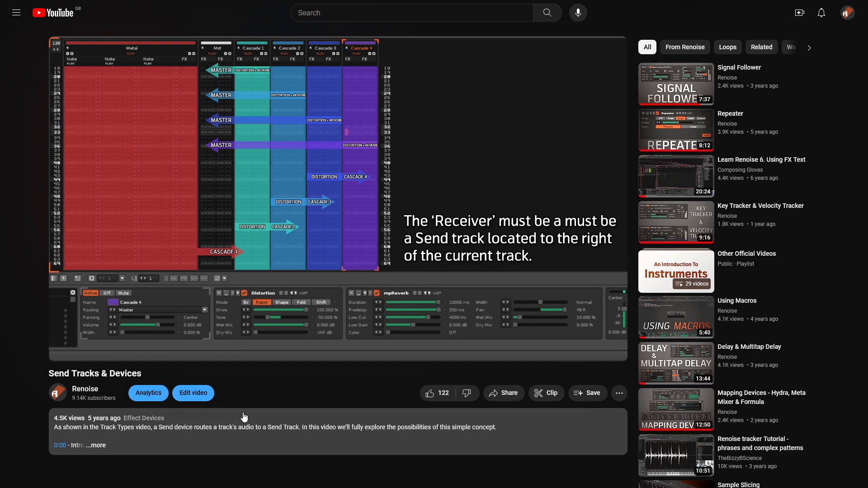